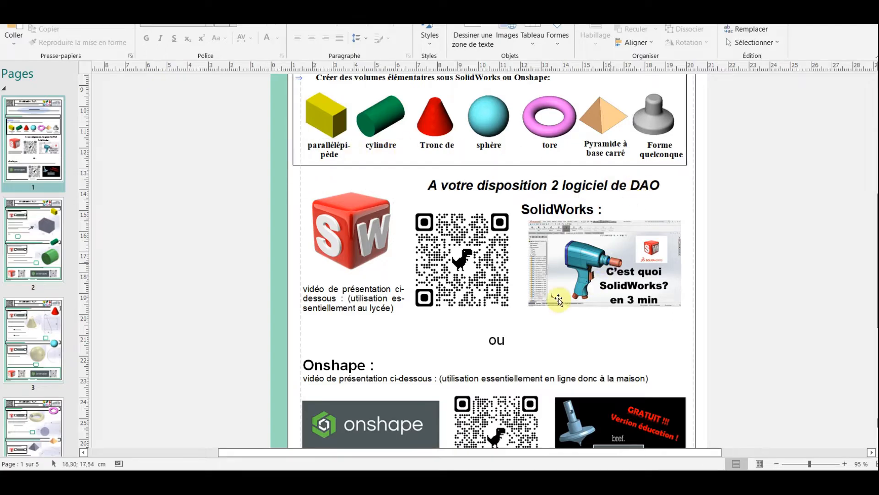
- Look through the worksheet's pages of elementary volumes and examine the dimensioned drawing of the box under Volume 1
{"action": "scroll", "coordinate": [442, 335], "scroll_direction": "up", "scroll_amount": 3}
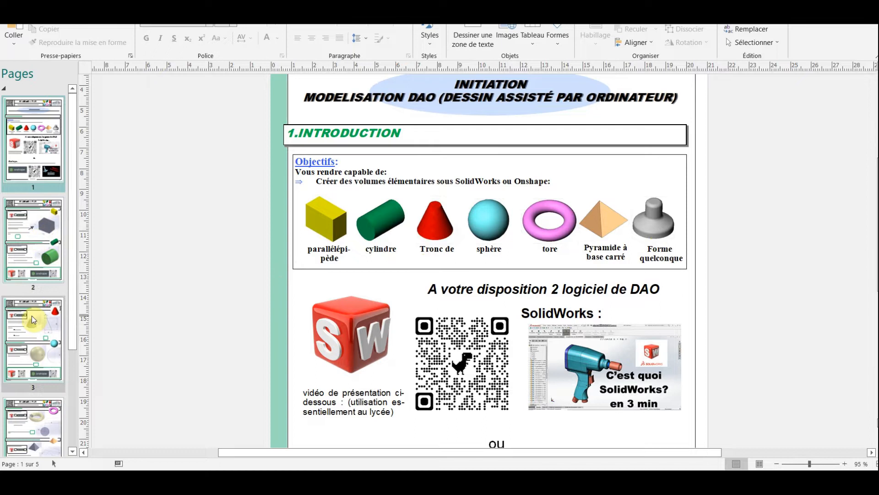
{"action": "left_click", "coordinate": [32, 248]}
{"action": "left_click", "coordinate": [32, 329]}
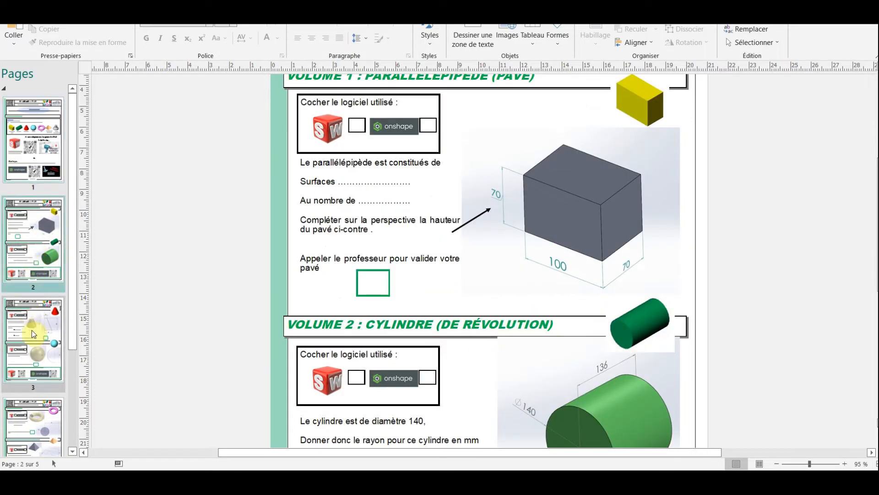
{"action": "left_click", "coordinate": [42, 350]}
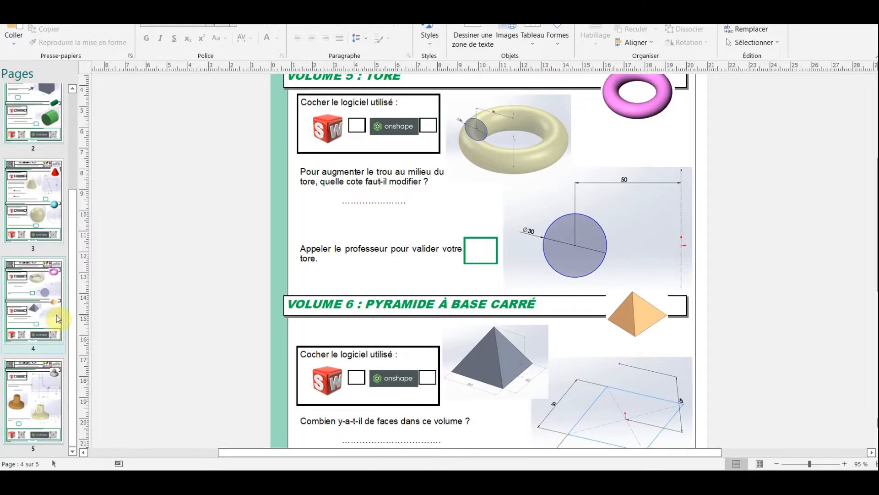
{"action": "scroll", "coordinate": [59, 311], "scroll_direction": "up", "scroll_amount": 3}
{"action": "scroll", "coordinate": [50, 270], "scroll_direction": "up", "scroll_amount": 2}
{"action": "left_click", "coordinate": [40, 250]}
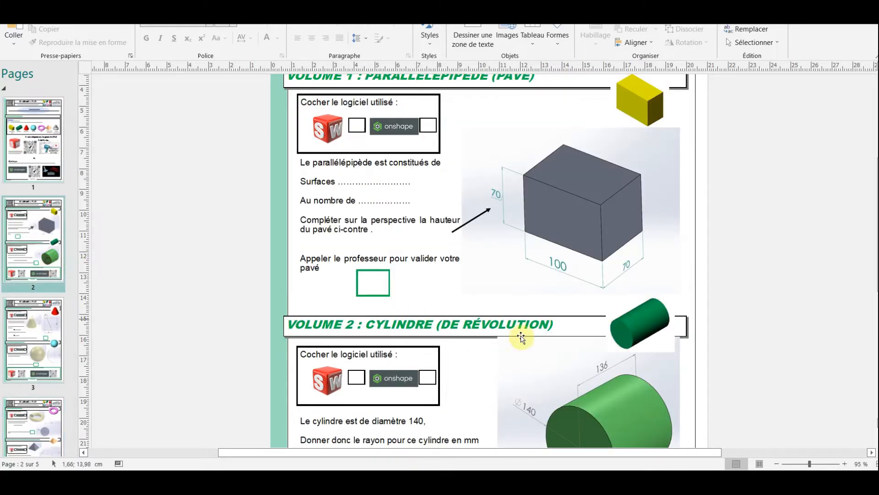
{"action": "left_click", "coordinate": [42, 327]}
{"action": "left_click", "coordinate": [485, 212]}
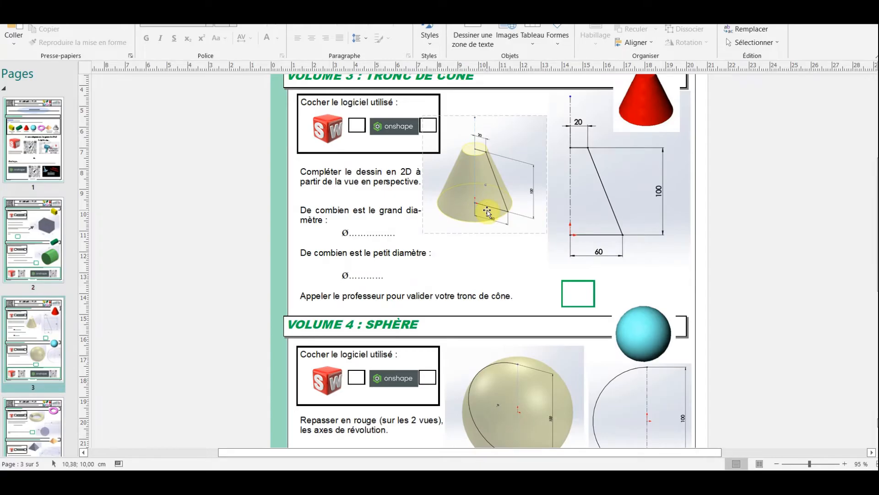
{"action": "left_click", "coordinate": [41, 229]}
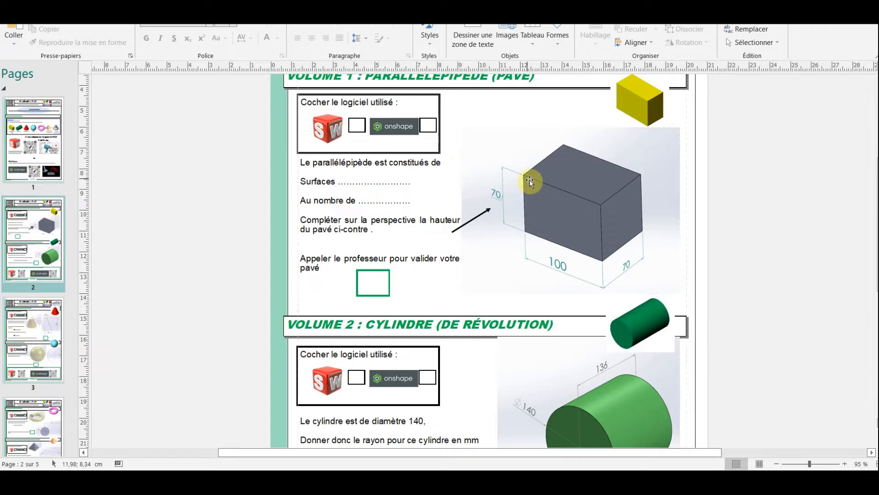
{"action": "left_click", "coordinate": [479, 186]}
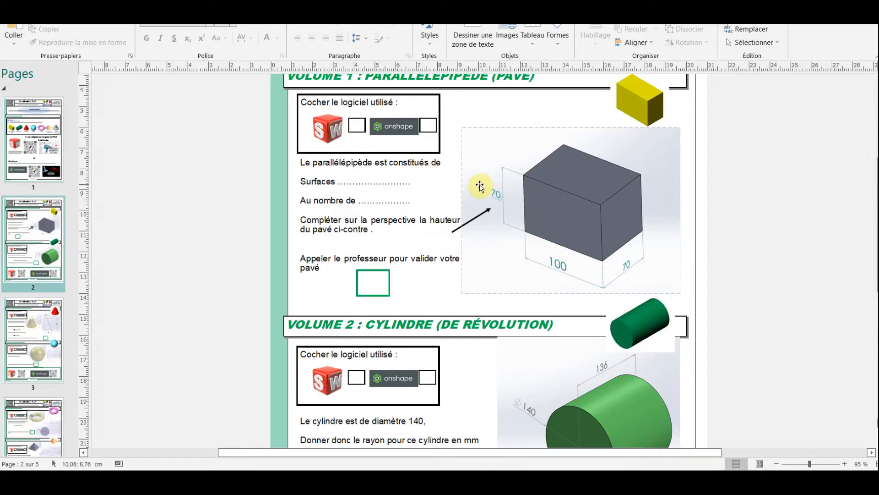
{"action": "scroll", "coordinate": [468, 192], "scroll_direction": "up", "scroll_amount": 1}
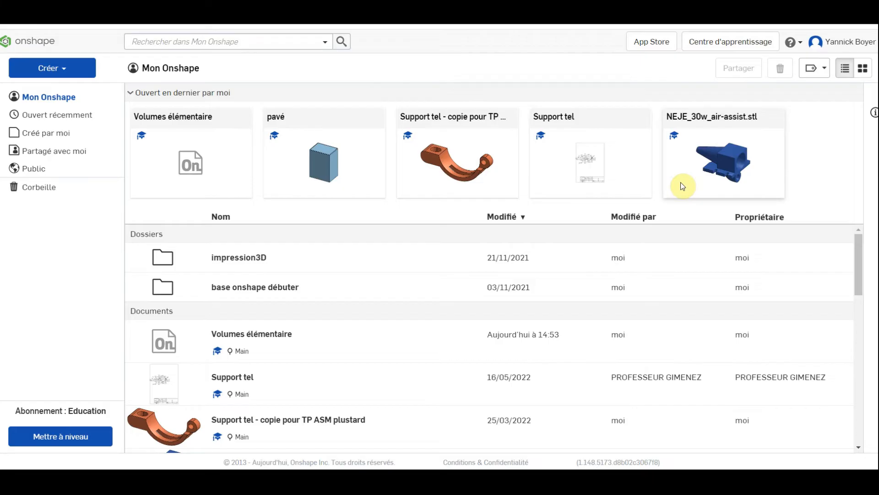
- Switch to Onshape and send the document Volumes élémentaire to the trash
{"action": "right_click", "coordinate": [183, 124]}
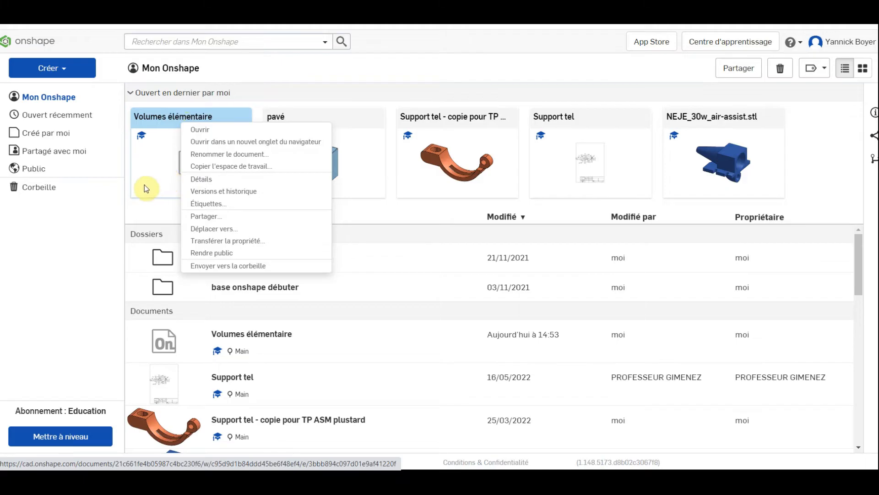
{"action": "left_click", "coordinate": [222, 271]}
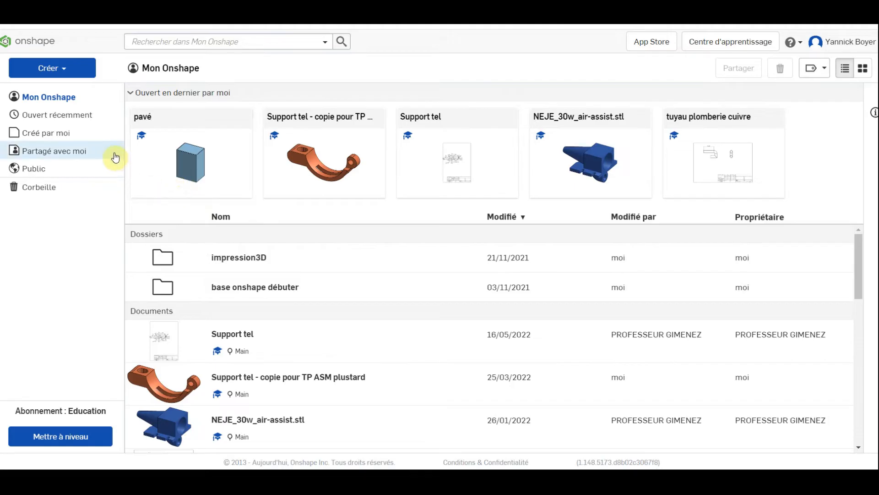
- Create a new document named Volumes de base
{"action": "left_click", "coordinate": [67, 72]}
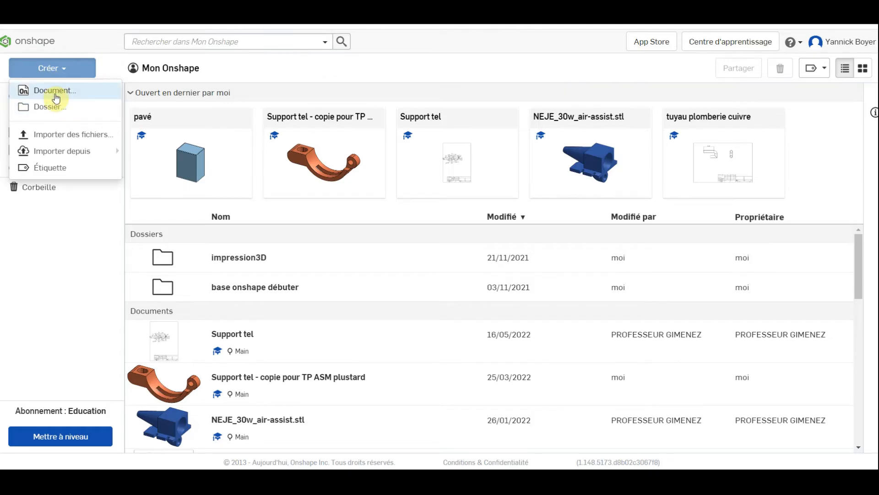
{"action": "left_click", "coordinate": [54, 92]}
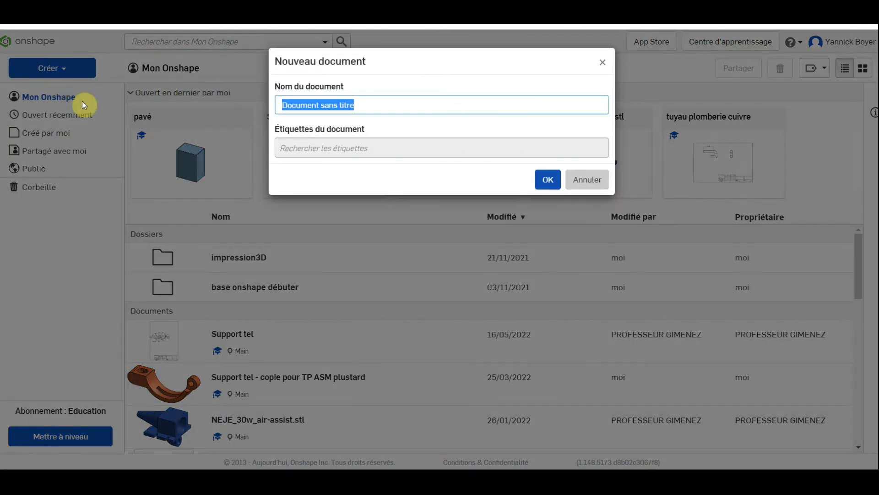
{"action": "type", "text": "Vo"}
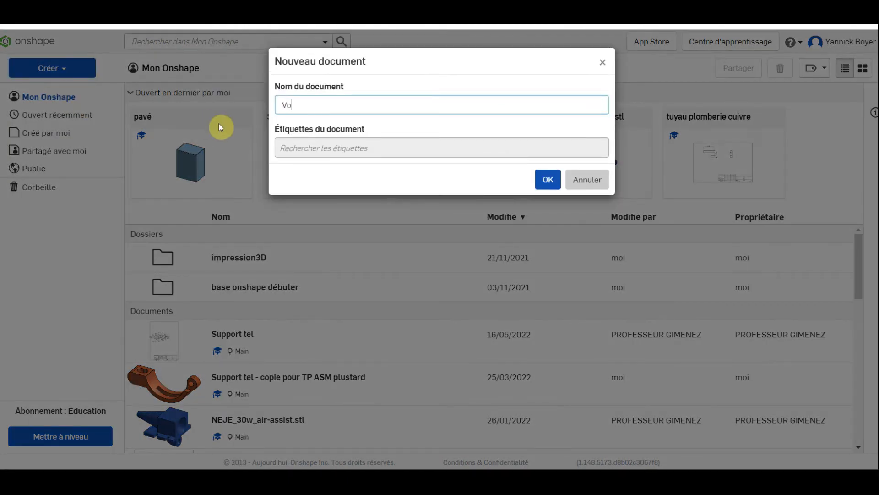
{"action": "type", "text": "lumes de base"}
{"action": "left_click", "coordinate": [548, 178]}
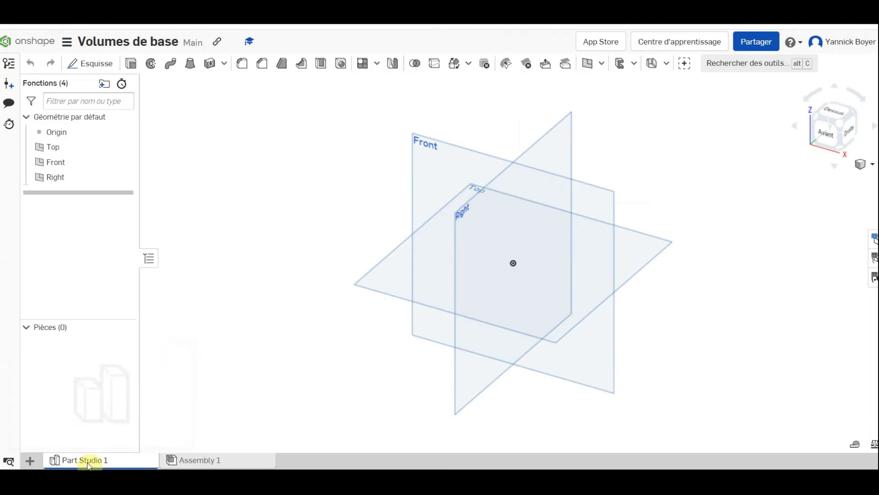
- Rename the Part Studio 1 tab as V1 Pavé
{"action": "mouse_move", "coordinate": [78, 464]}
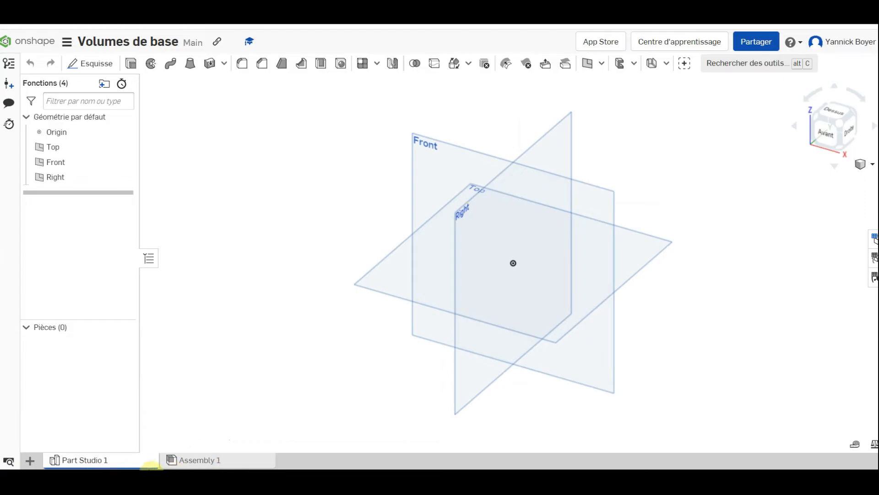
{"action": "right_click", "coordinate": [98, 461]}
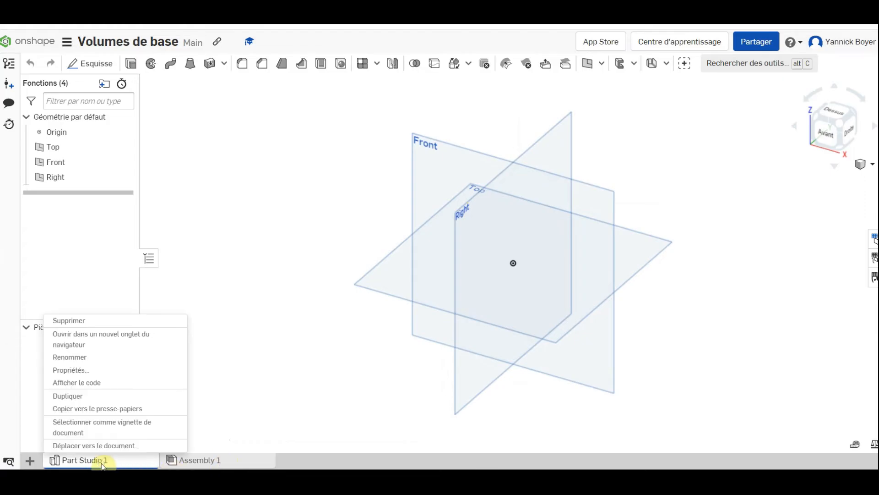
{"action": "left_click", "coordinate": [85, 357]}
{"action": "type", "text": "V1"}
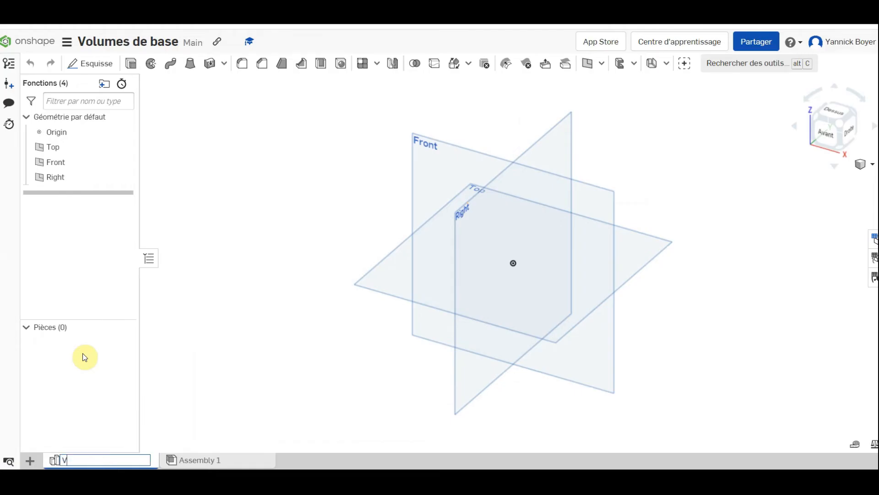
{"action": "type", "text": " Pavé"}
{"action": "left_click", "coordinate": [285, 315]}
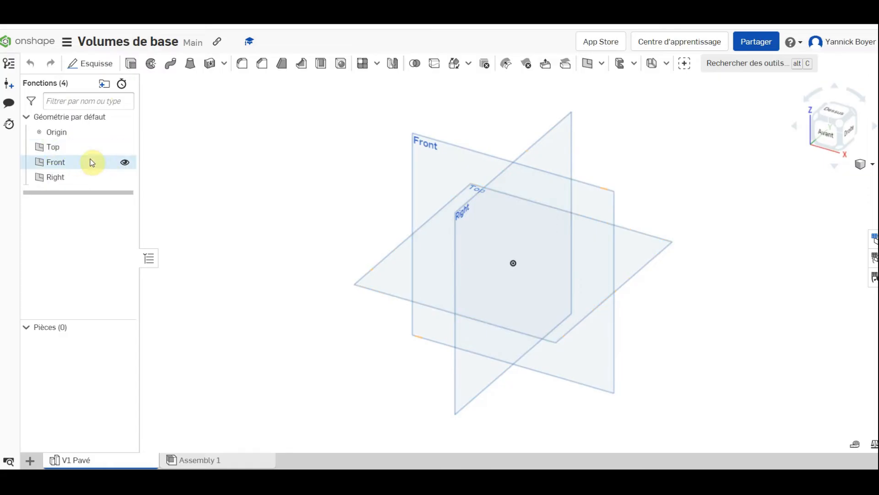
{"action": "left_click", "coordinate": [125, 163]}
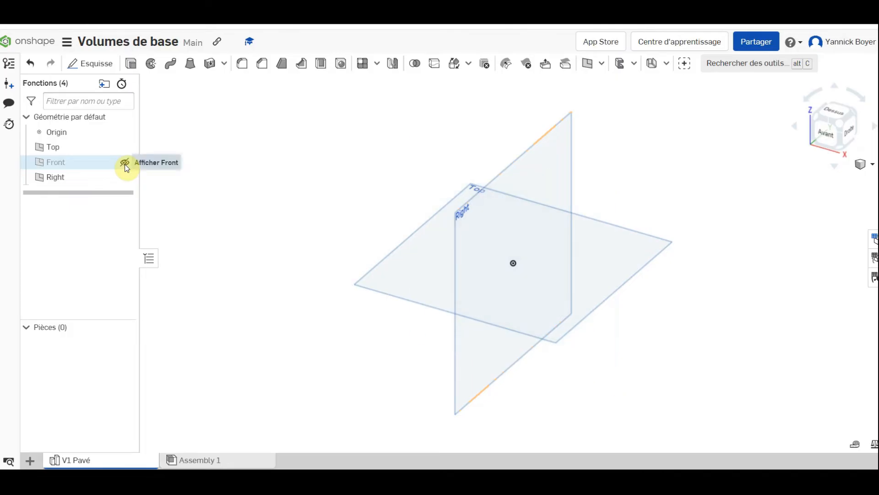
{"action": "left_click", "coordinate": [125, 163]}
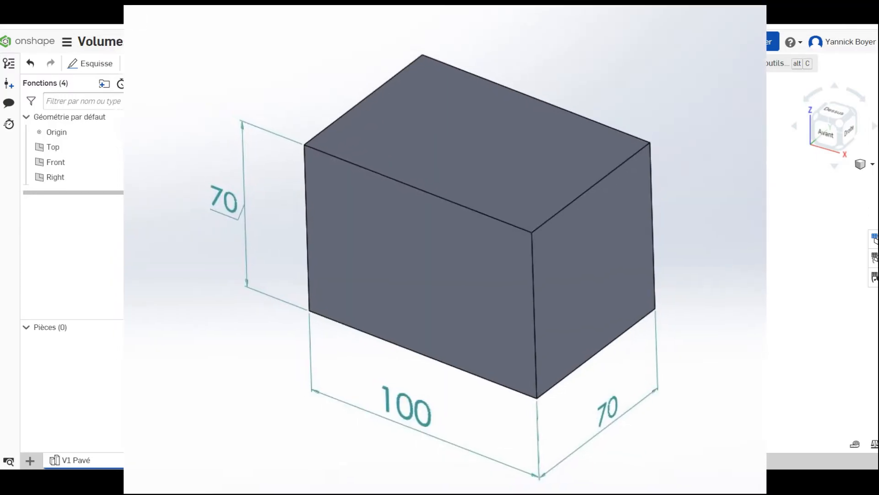
{"action": "left_click", "coordinate": [81, 68]}
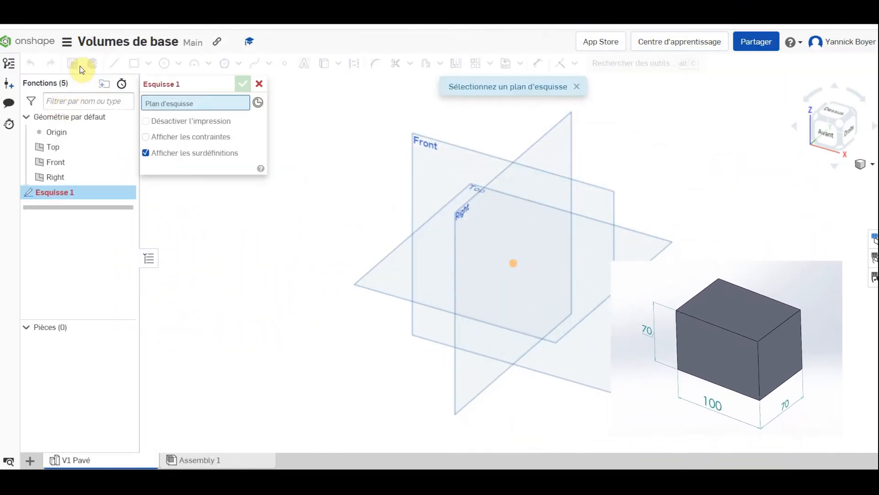
{"action": "left_click", "coordinate": [259, 84]}
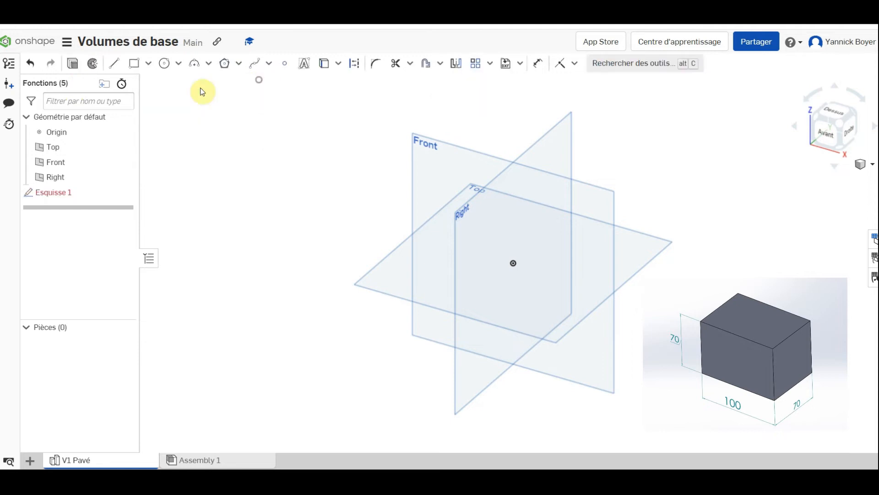
- Start a sketch on the Front plane, seen from the front, and hide the Top and Right planes
{"action": "left_click", "coordinate": [82, 64]}
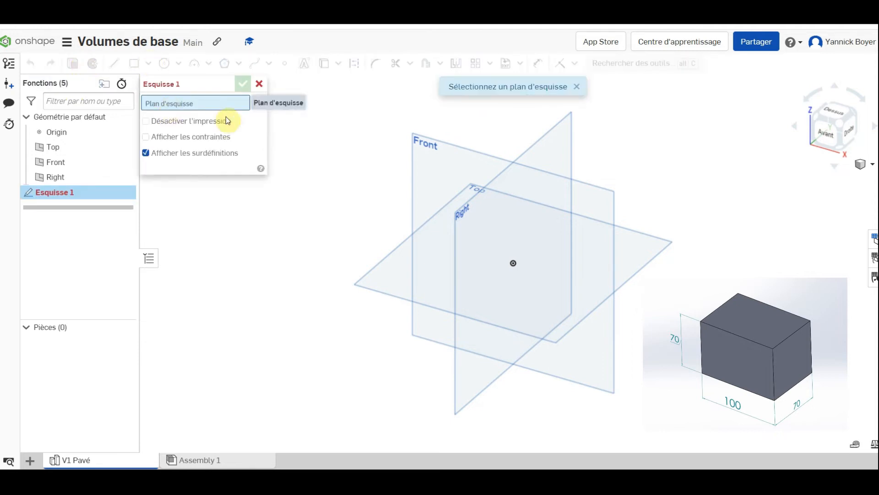
{"action": "left_click", "coordinate": [430, 146]}
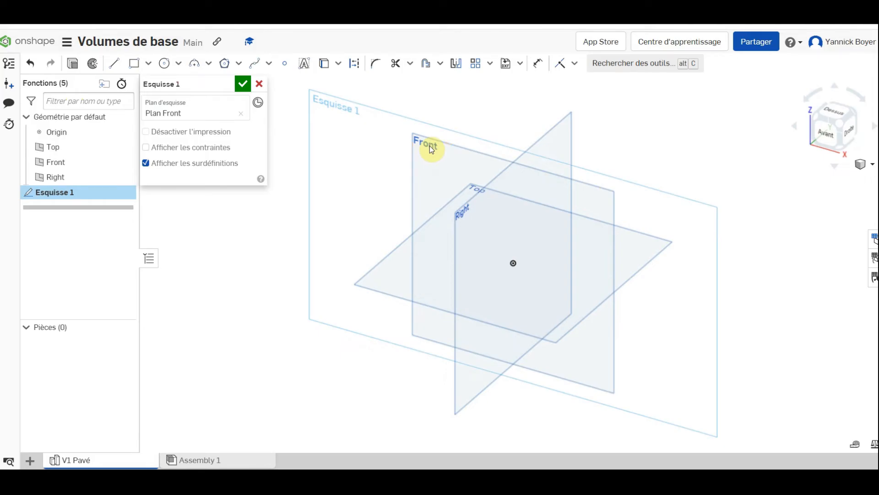
{"action": "left_click", "coordinate": [822, 137]}
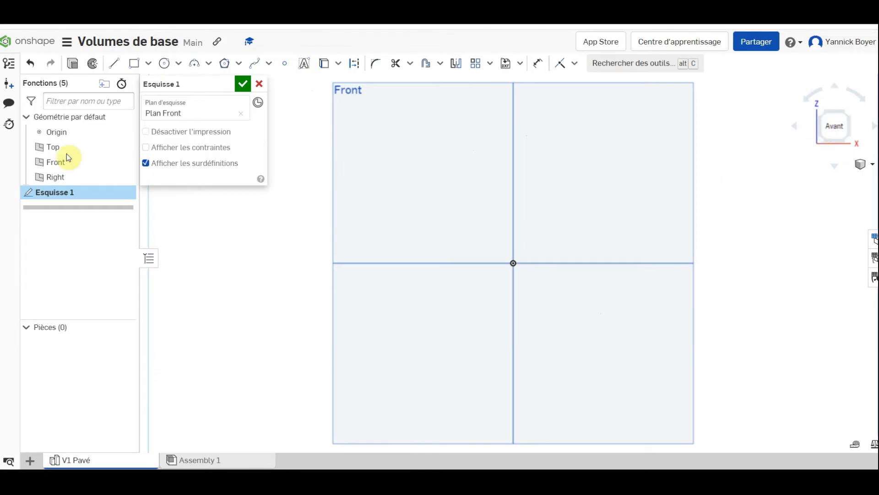
{"action": "left_click", "coordinate": [124, 147]}
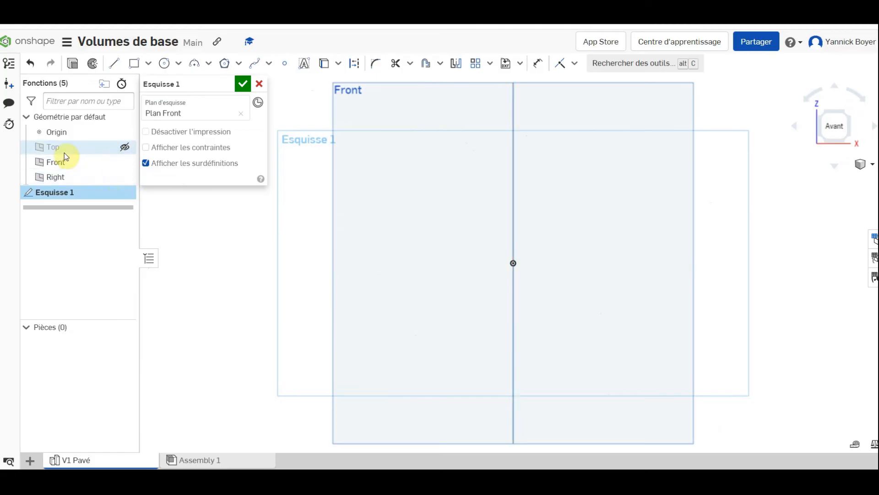
{"action": "left_click", "coordinate": [124, 176]}
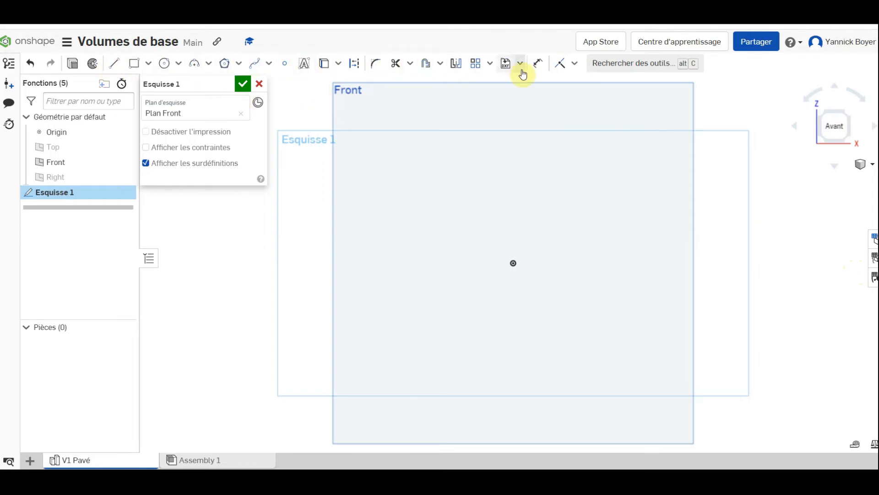
- Draw a corner rectangle about 66 by 48 mm, starting at the origin and extending up and to the right
{"action": "left_click", "coordinate": [133, 63]}
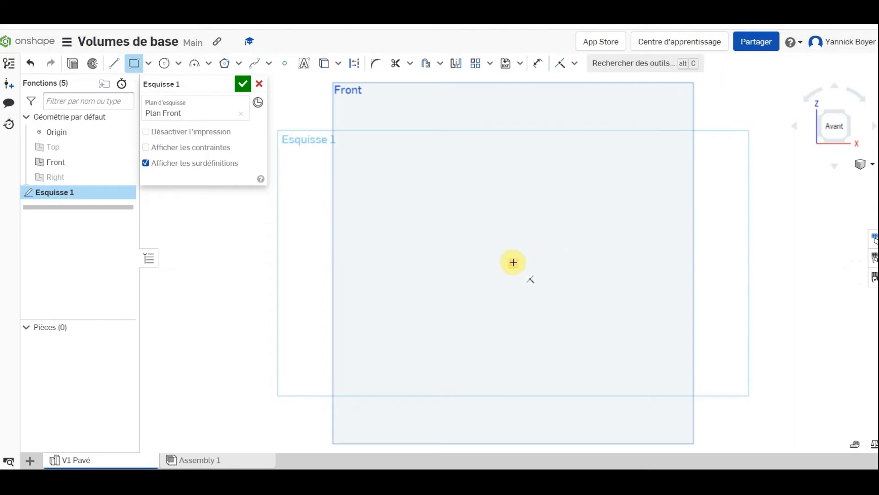
{"action": "left_click", "coordinate": [514, 263]}
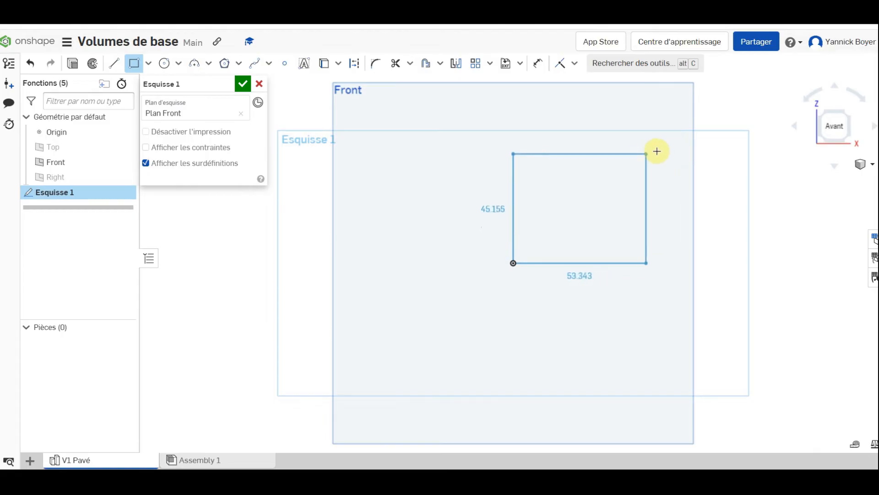
{"action": "left_click", "coordinate": [671, 147]}
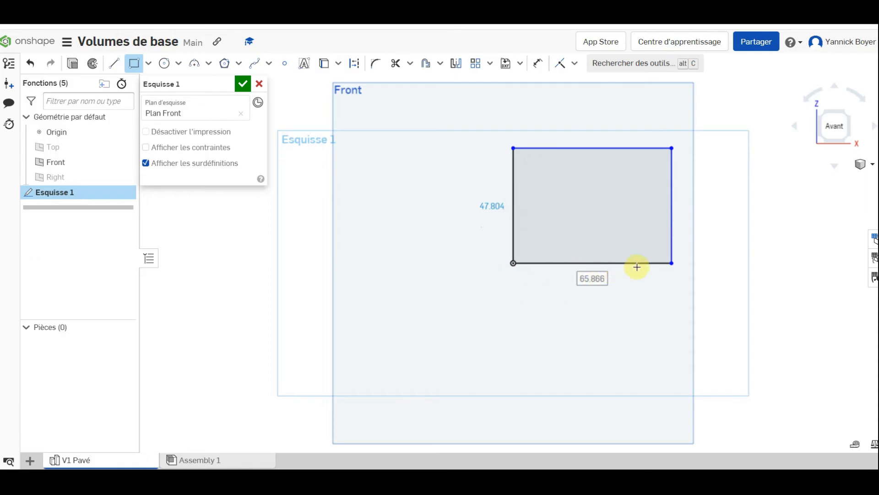
- Try to set the rectangle's width to 100 mm directly after drawing it
{"action": "double_click", "coordinate": [615, 287]}
{"action": "type", "text": "100"}
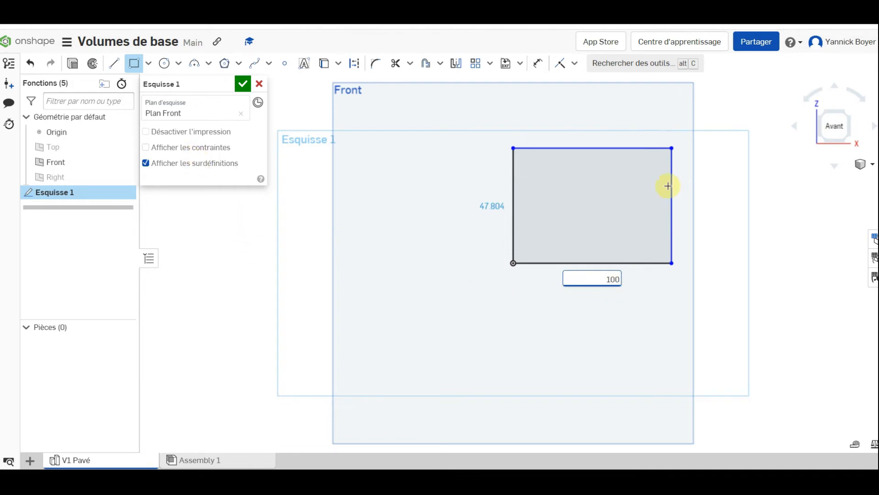
{"action": "left_click", "coordinate": [134, 65]}
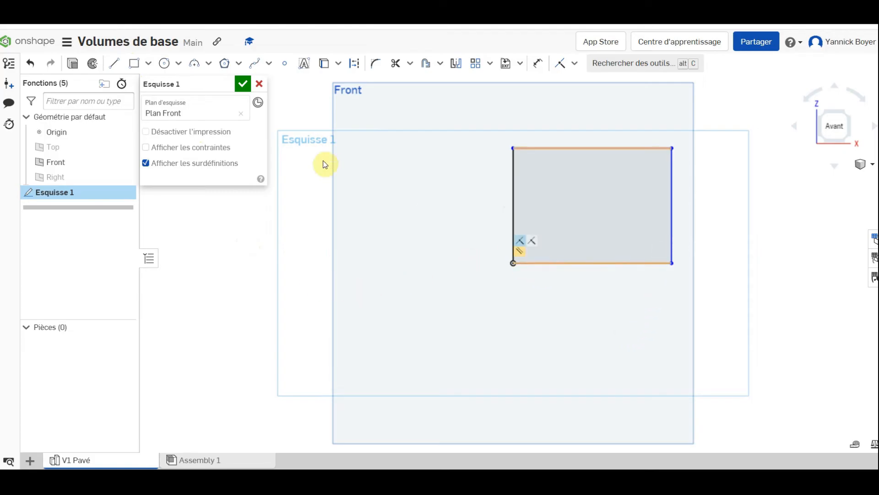
- Dimension the rectangle's bottom edge and set its length to 100 mm
{"action": "left_click", "coordinate": [539, 67]}
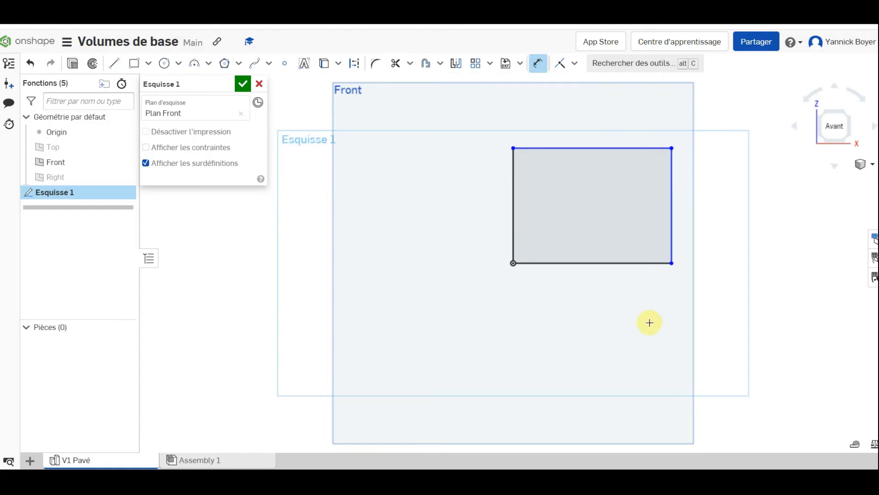
{"action": "left_click", "coordinate": [600, 264]}
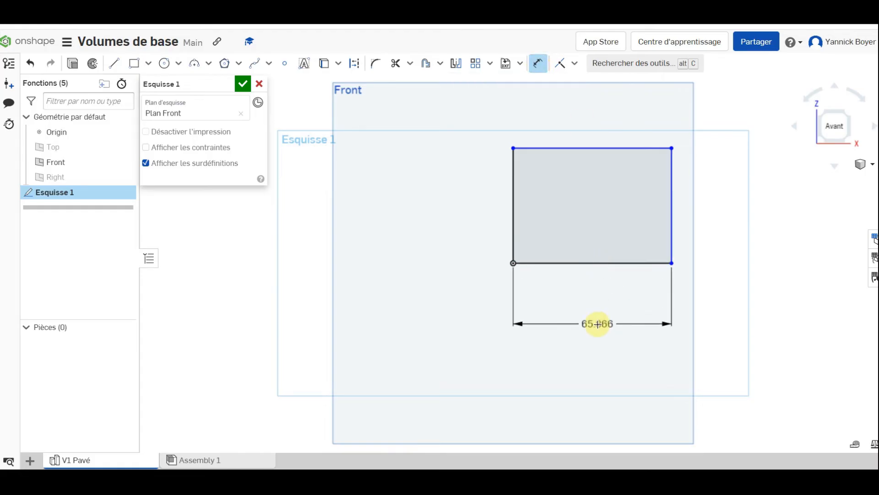
{"action": "left_click", "coordinate": [599, 325]}
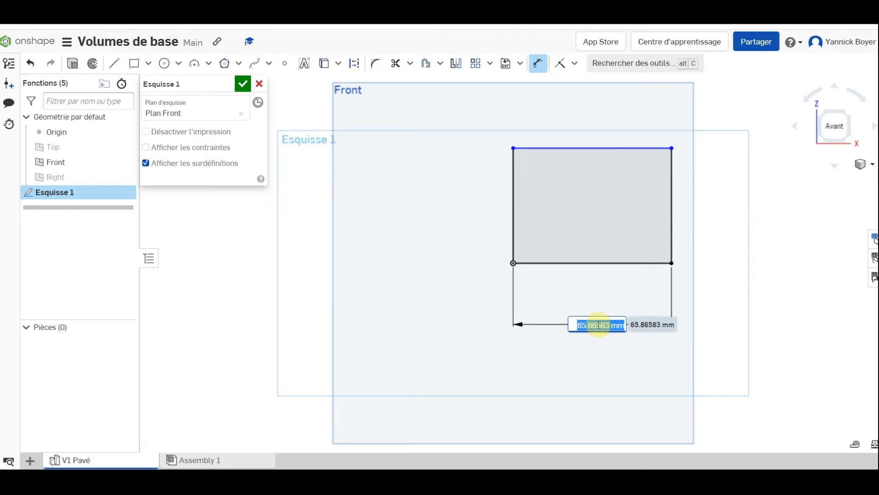
{"action": "type", "text": "10"}
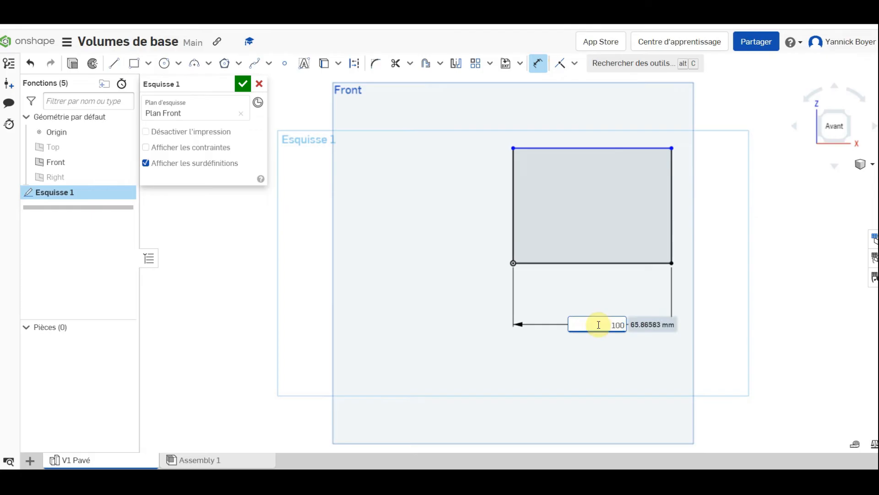
{"action": "type", "text": "0"}
{"action": "key", "text": "Return"}
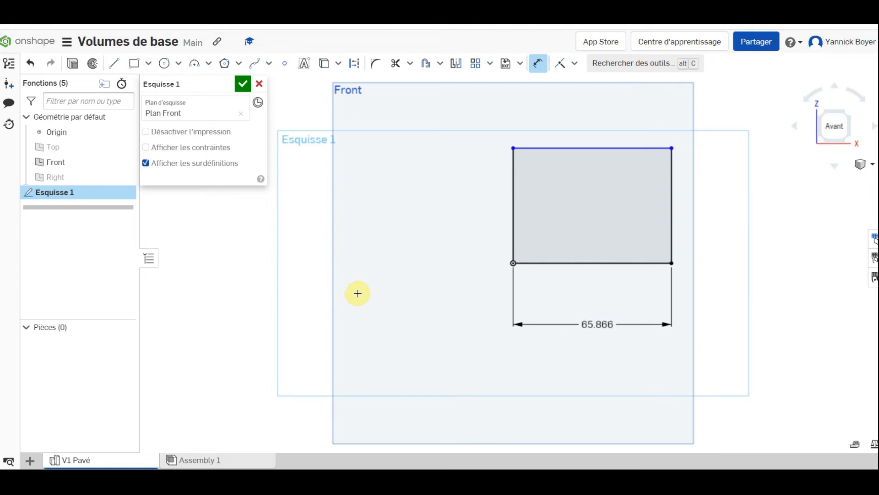
- Dimension the rectangle's left edge and set its height to 70 mm
{"action": "left_click", "coordinate": [514, 154]}
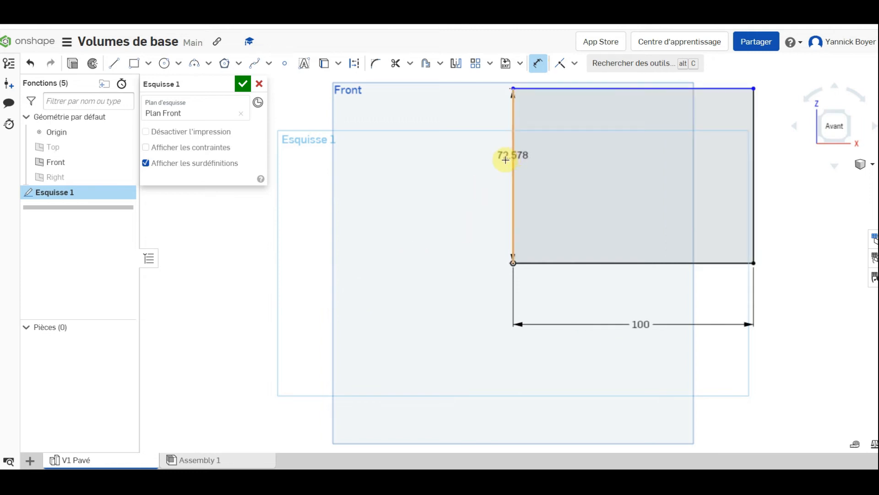
{"action": "left_click", "coordinate": [415, 165]}
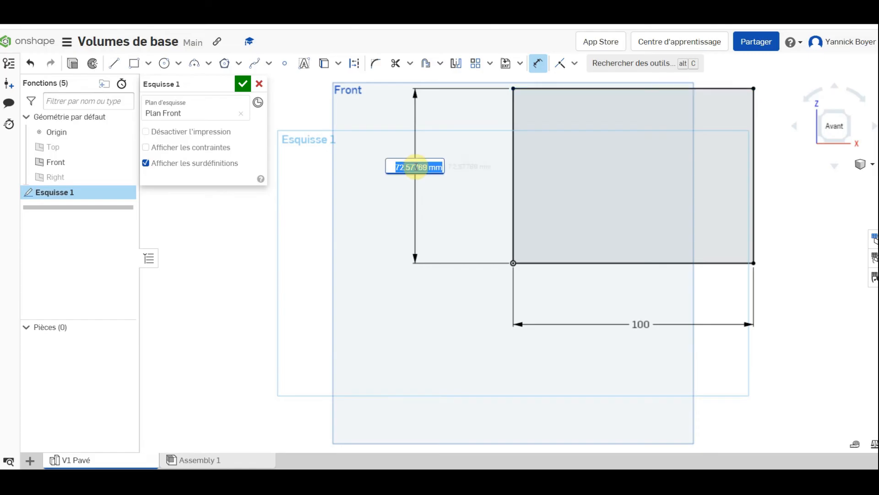
{"action": "type", "text": "70"}
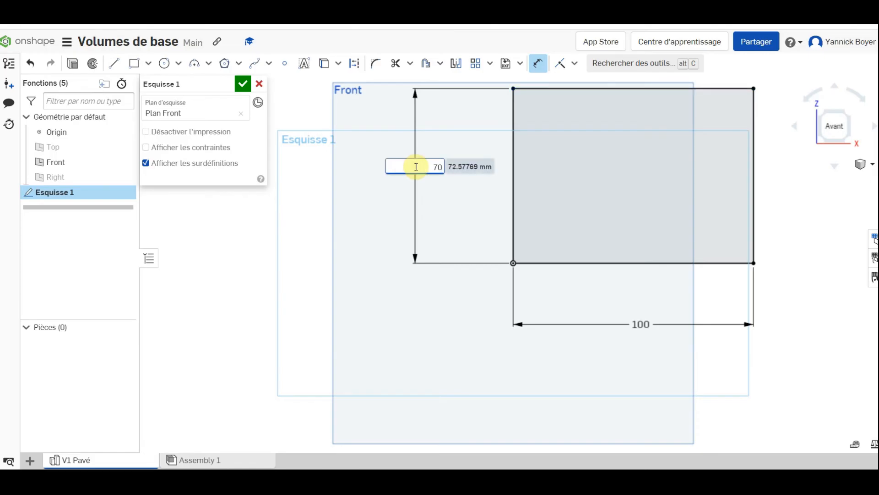
{"action": "key", "text": "Return"}
- Examine the dimensioned rectangle and its corner at the origin, both close up and from farther away
{"action": "scroll", "coordinate": [416, 166], "scroll_direction": "up", "scroll_amount": 3}
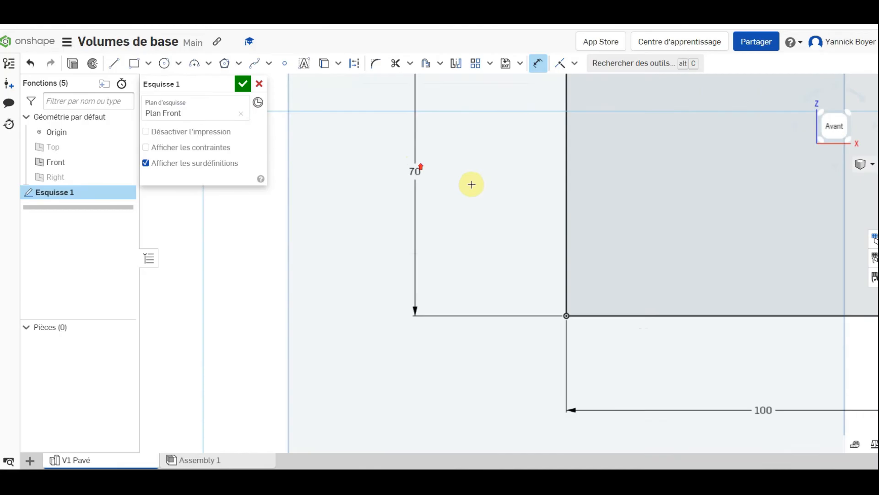
{"action": "scroll", "coordinate": [729, 225], "scroll_direction": "down", "scroll_amount": 3}
{"action": "scroll", "coordinate": [729, 224], "scroll_direction": "down", "scroll_amount": 3}
{"action": "scroll", "coordinate": [824, 238], "scroll_direction": "up", "scroll_amount": 2}
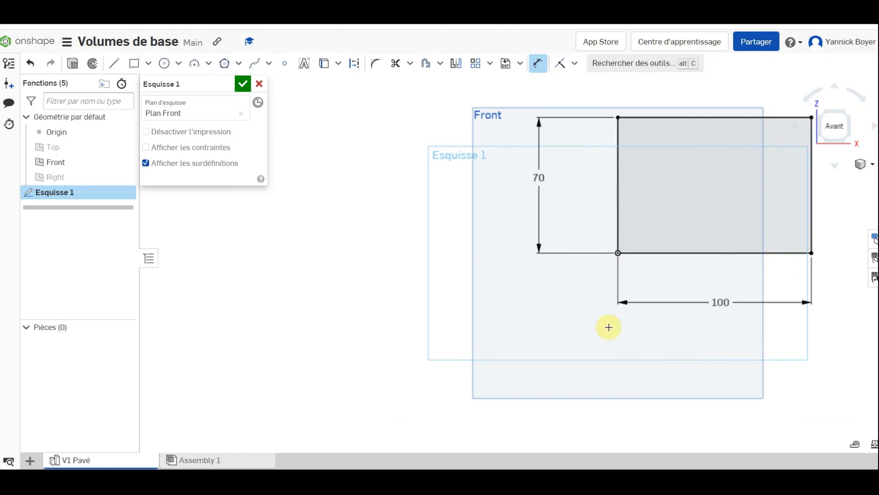
{"action": "scroll", "coordinate": [713, 240], "scroll_direction": "up", "scroll_amount": 3}
{"action": "scroll", "coordinate": [738, 228], "scroll_direction": "down", "scroll_amount": 8}
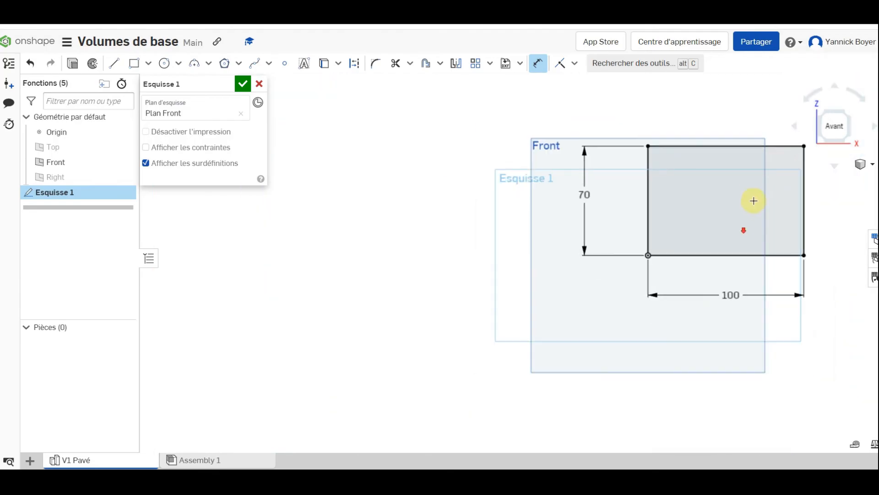
{"action": "scroll", "coordinate": [833, 218], "scroll_direction": "up", "scroll_amount": 2}
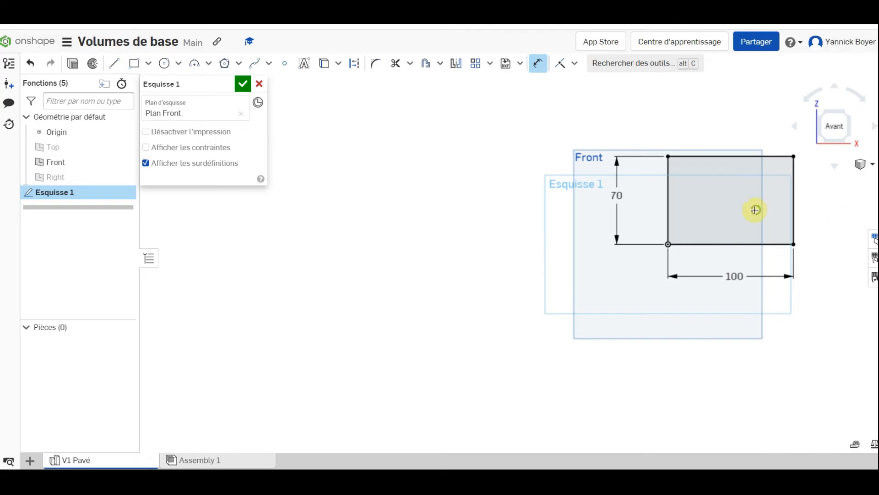
{"action": "middle_click_drag", "start_coordinate": [756, 210], "coordinate": [458, 245]}
{"action": "scroll", "coordinate": [436, 275], "scroll_direction": "down", "scroll_amount": 2}
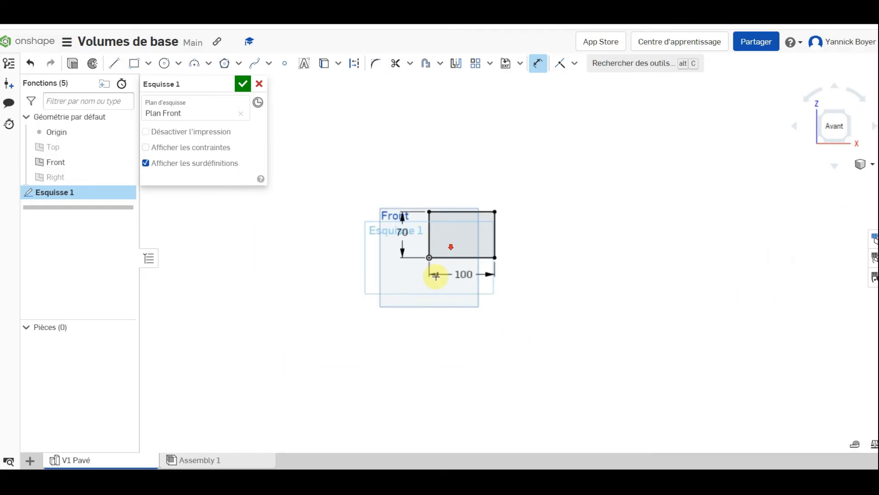
{"action": "scroll", "coordinate": [474, 201], "scroll_direction": "up", "scroll_amount": 2}
{"action": "scroll", "coordinate": [445, 240], "scroll_direction": "up", "scroll_amount": 2}
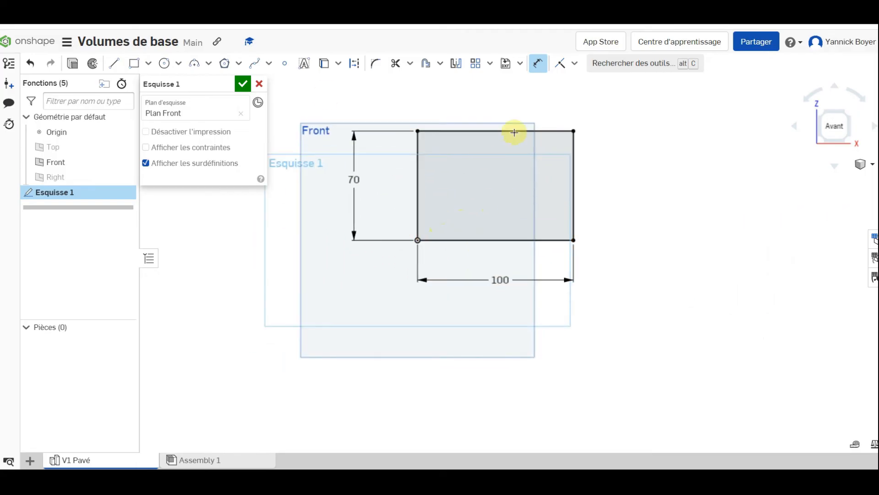
{"action": "left_click", "coordinate": [416, 238]}
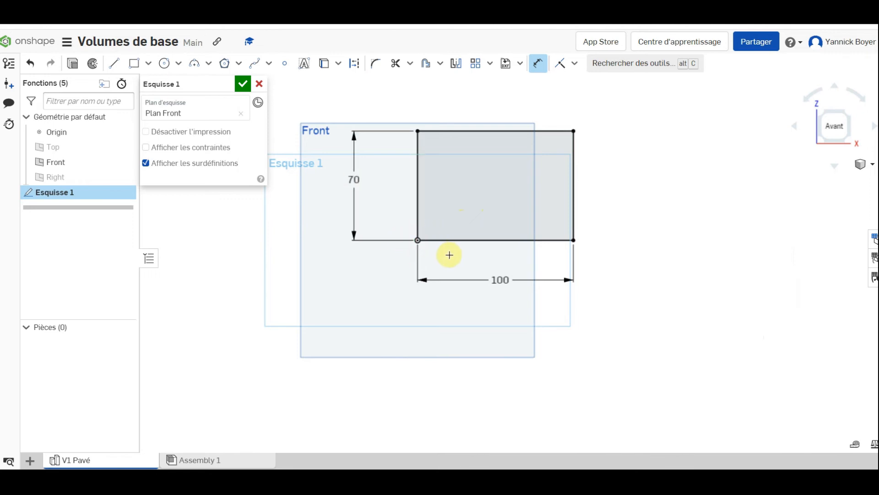
{"action": "scroll", "coordinate": [454, 186], "scroll_direction": "up", "scroll_amount": 1}
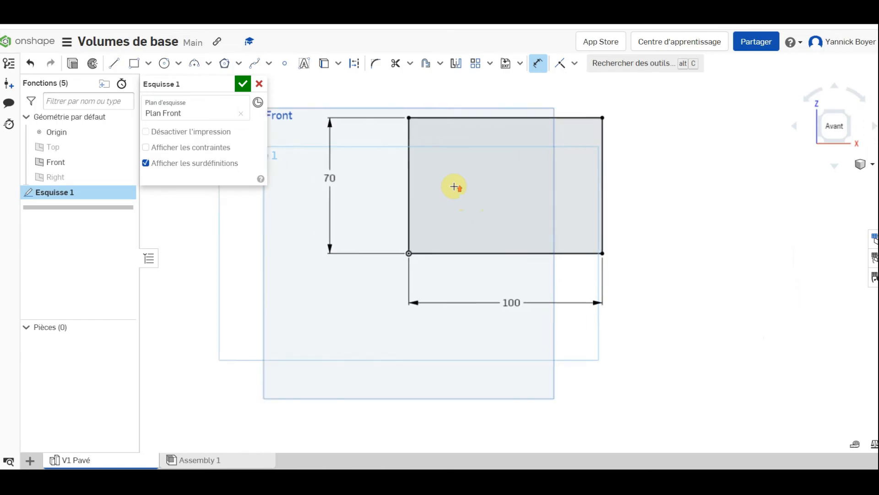
{"action": "scroll", "coordinate": [455, 167], "scroll_direction": "down", "scroll_amount": 3}
{"action": "scroll", "coordinate": [454, 153], "scroll_direction": "down", "scroll_amount": 1}
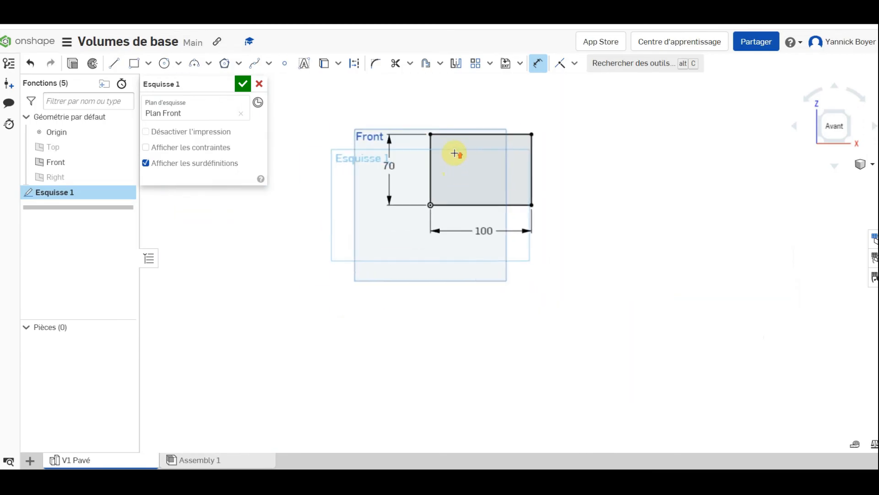
{"action": "scroll", "coordinate": [455, 153], "scroll_direction": "up", "scroll_amount": 1}
{"action": "scroll", "coordinate": [460, 151], "scroll_direction": "down", "scroll_amount": 1}
{"action": "scroll", "coordinate": [461, 151], "scroll_direction": "up", "scroll_amount": 1}
{"action": "scroll", "coordinate": [460, 151], "scroll_direction": "down", "scroll_amount": 2}
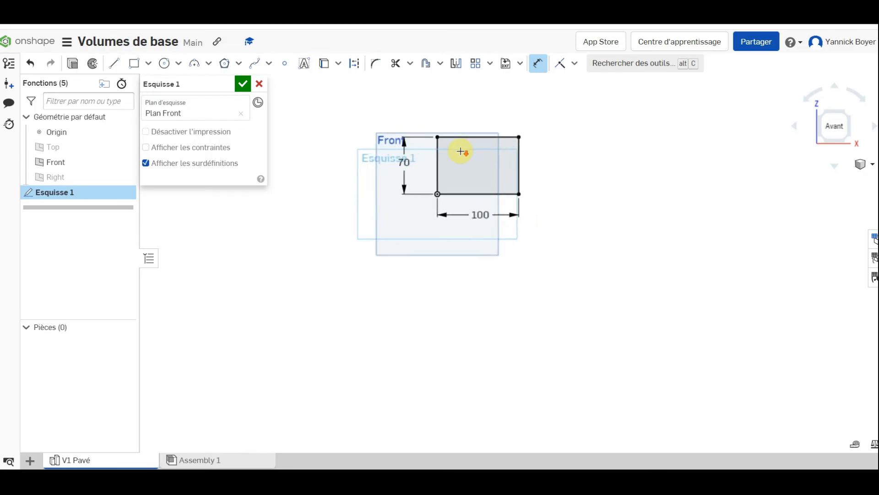
{"action": "scroll", "coordinate": [461, 151], "scroll_direction": "up", "scroll_amount": 1}
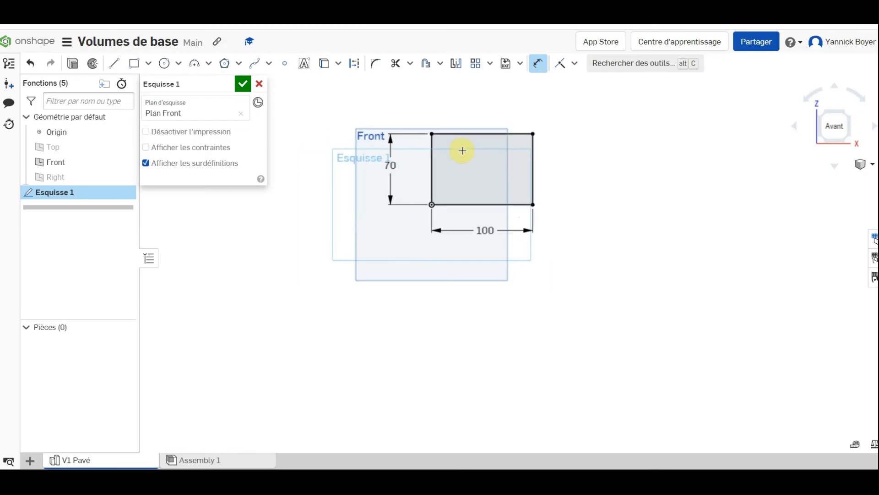
{"action": "mouse_move", "coordinate": [463, 171]}
{"action": "middle_mouse_down"}
{"action": "mouse_move", "coordinate": [528, 194]}
{"action": "mouse_move", "coordinate": [400, 122]}
{"action": "mouse_move", "coordinate": [443, 265]}
{"action": "mouse_move", "coordinate": [552, 178]}
{"action": "mouse_move", "coordinate": [447, 151]}
{"action": "mouse_move", "coordinate": [507, 241]}
{"action": "mouse_move", "coordinate": [488, 151]}
{"action": "mouse_move", "coordinate": [440, 168]}
{"action": "middle_mouse_up"}
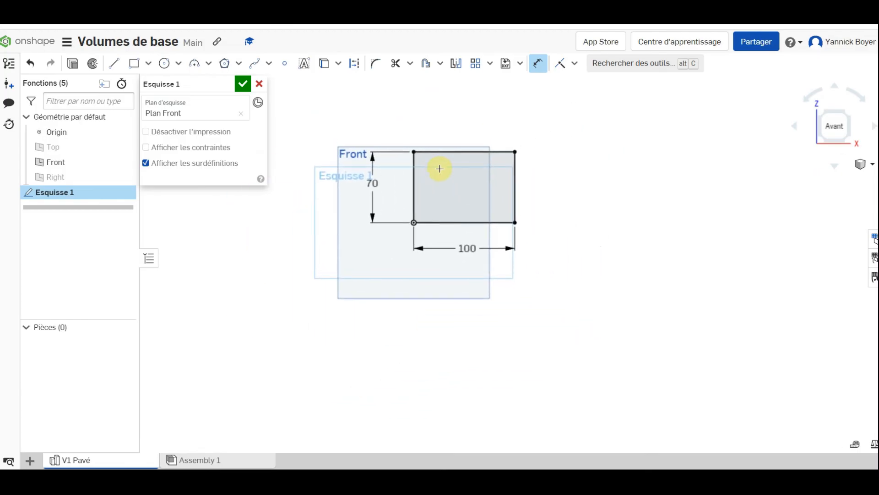
{"action": "scroll", "coordinate": [440, 169], "scroll_direction": "up", "scroll_amount": 2}
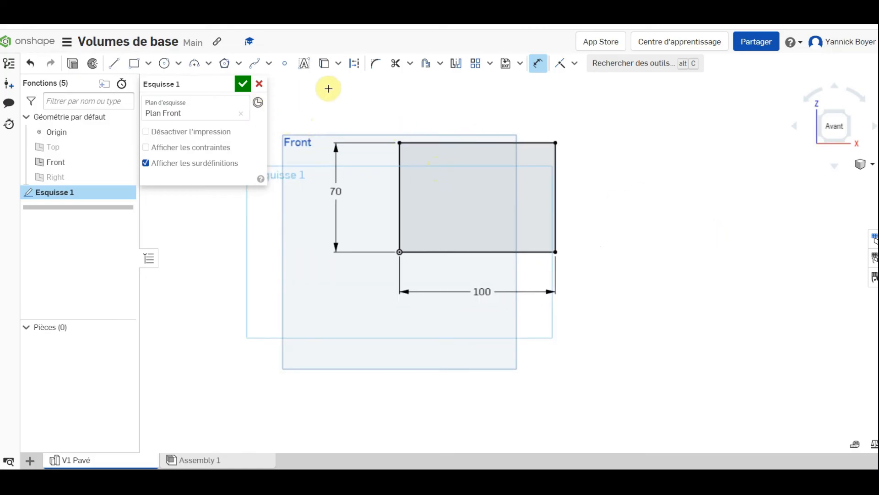
- Finish the sketch and extrude its rectangle as a new solid with a blind depth of 70 mm
{"action": "left_click", "coordinate": [247, 83]}
{"action": "mouse_move", "coordinate": [581, 197]}
{"action": "right_mouse_down"}
{"action": "mouse_move", "coordinate": [542, 212]}
{"action": "mouse_move", "coordinate": [581, 218]}
{"action": "mouse_move", "coordinate": [565, 255]}
{"action": "mouse_move", "coordinate": [563, 165]}
{"action": "mouse_move", "coordinate": [638, 212]}
{"action": "mouse_move", "coordinate": [642, 138]}
{"action": "mouse_move", "coordinate": [614, 135]}
{"action": "mouse_move", "coordinate": [600, 155]}
{"action": "mouse_move", "coordinate": [604, 140]}
{"action": "mouse_move", "coordinate": [628, 144]}
{"action": "right_mouse_up"}
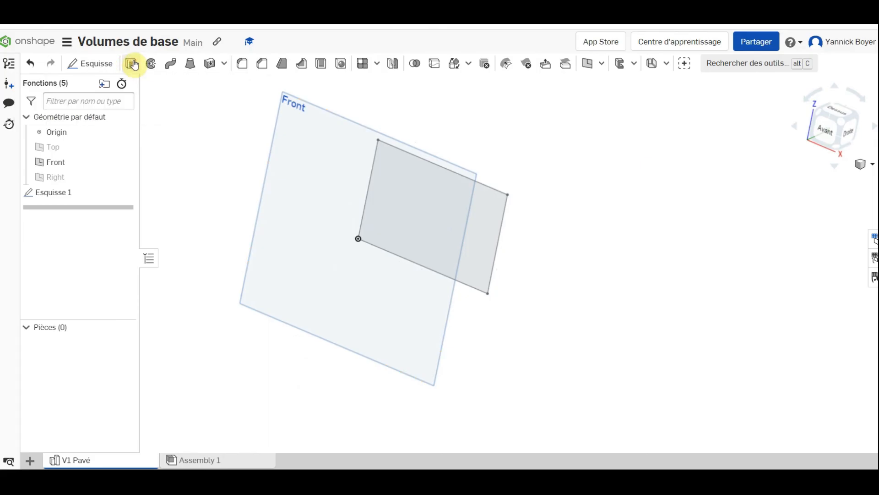
{"action": "left_click", "coordinate": [132, 65]}
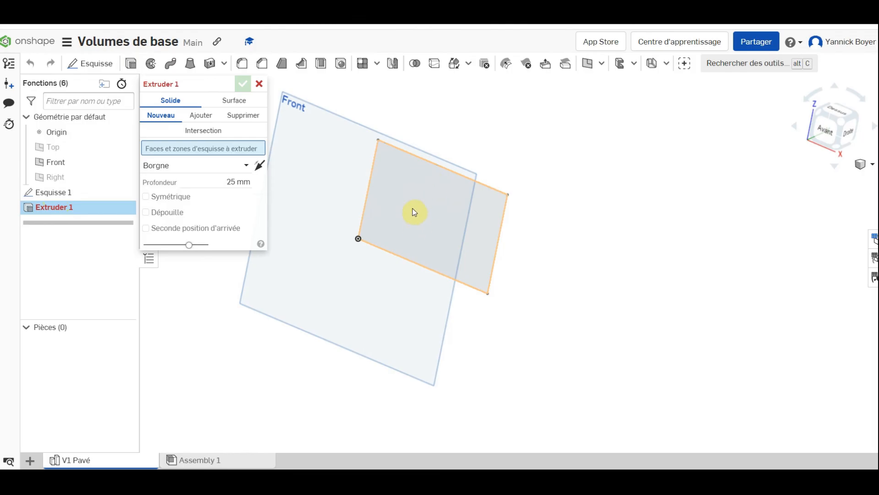
{"action": "left_click", "coordinate": [57, 196]}
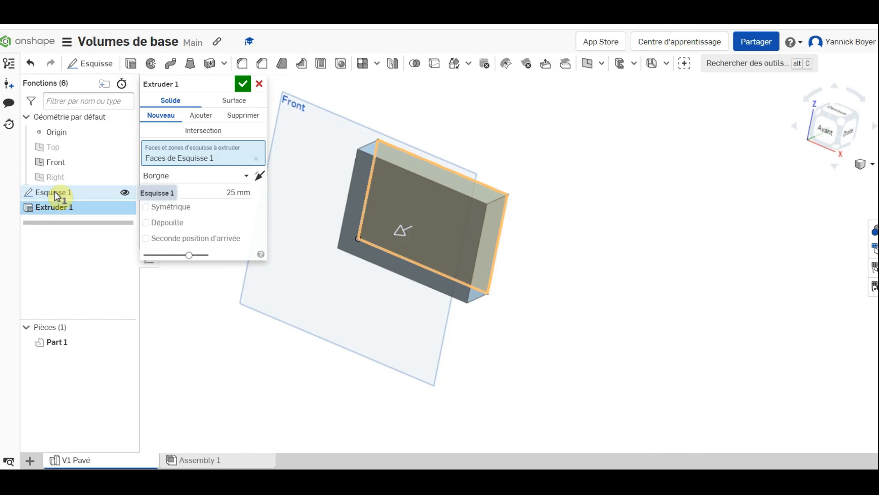
{"action": "left_click", "coordinate": [227, 191]}
{"action": "left_click", "coordinate": [235, 192]}
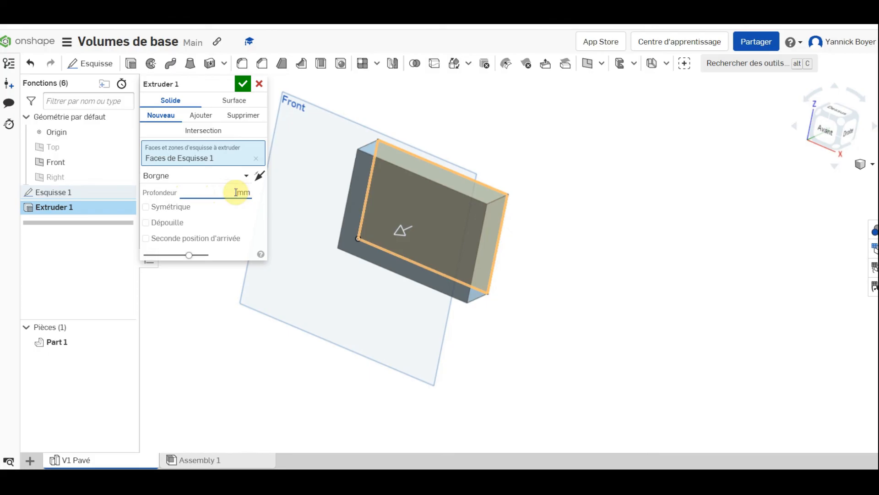
{"action": "type", "text": "70"}
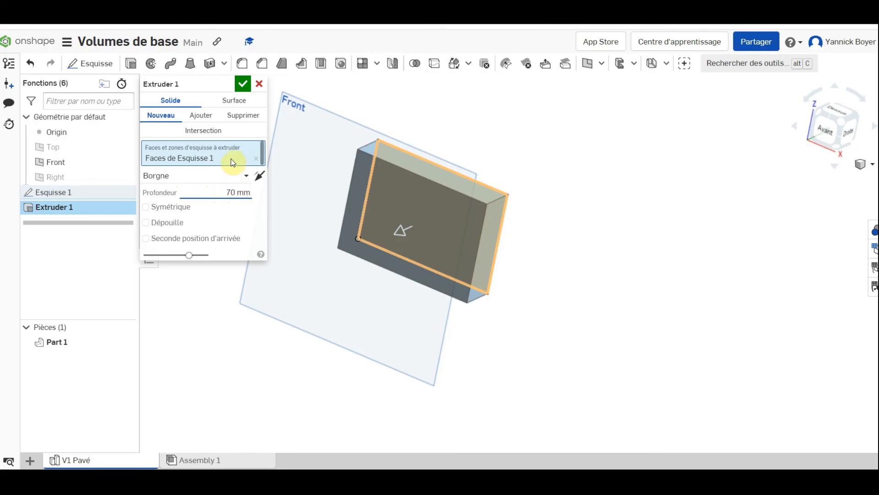
{"action": "left_click", "coordinate": [241, 84]}
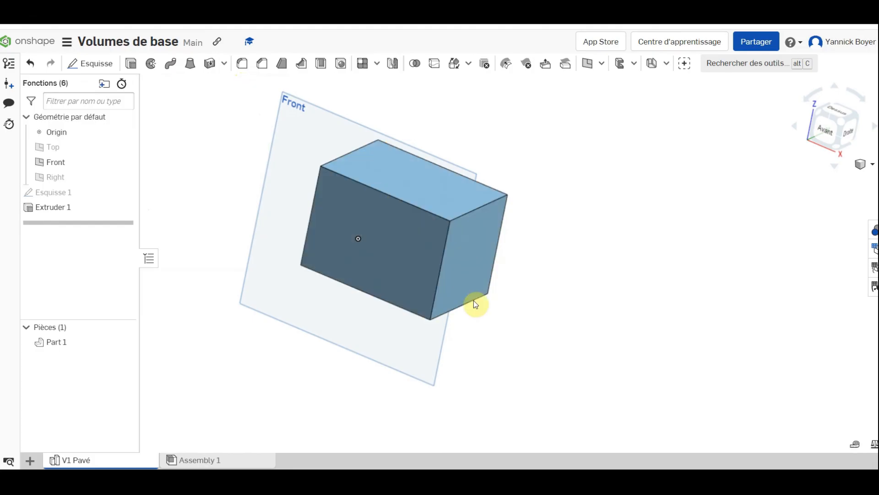
- Inspect the extruded box, reopen its extrusion and base sketch to review their settings, and close them
{"action": "scroll", "coordinate": [433, 313], "scroll_direction": "up", "scroll_amount": 4}
{"action": "right_click_drag", "start_coordinate": [404, 210], "coordinate": [395, 175]}
{"action": "scroll", "coordinate": [391, 210], "scroll_direction": "up", "scroll_amount": 3}
{"action": "scroll", "coordinate": [390, 210], "scroll_direction": "down", "scroll_amount": 5}
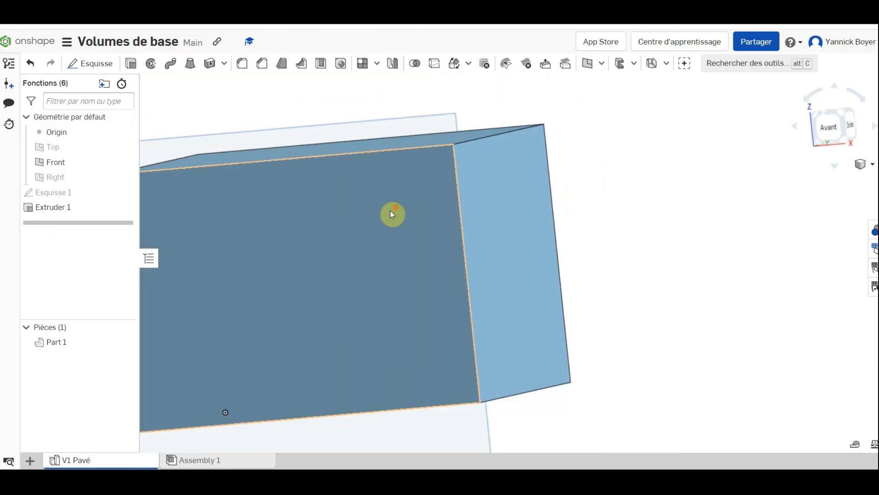
{"action": "right_click_drag", "start_coordinate": [390, 210], "coordinate": [379, 231]}
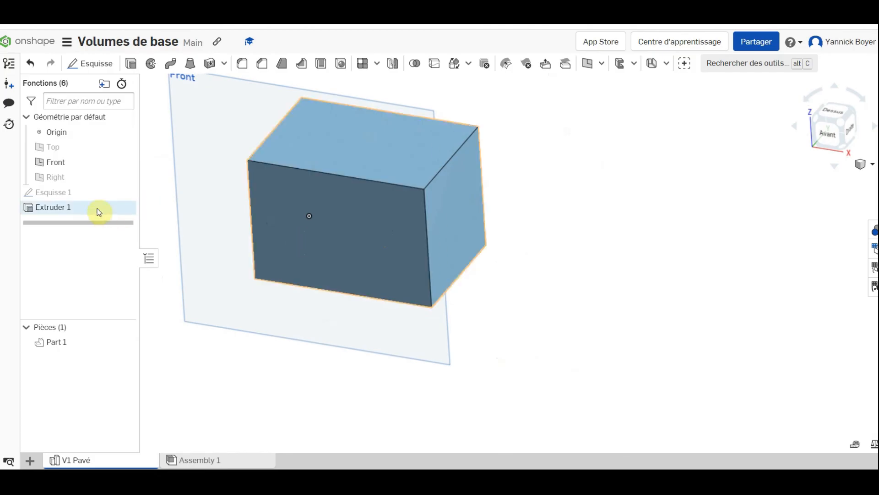
{"action": "double_click", "coordinate": [63, 208]}
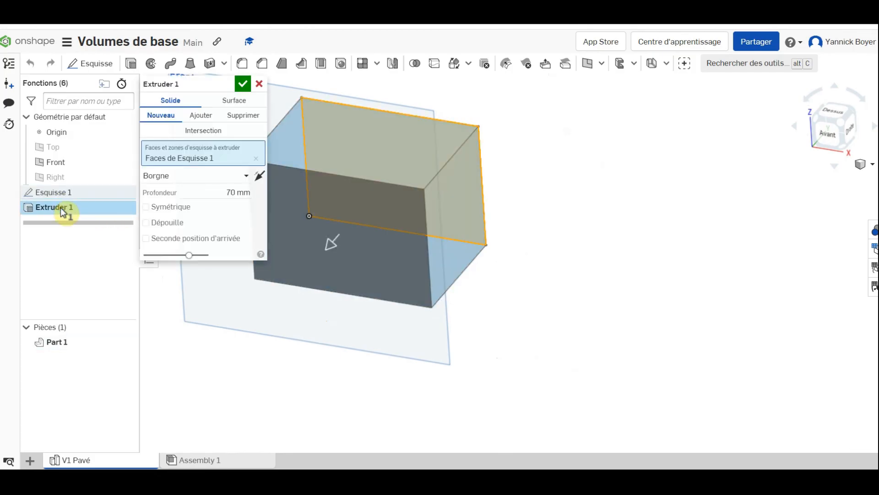
{"action": "left_click", "coordinate": [61, 192]}
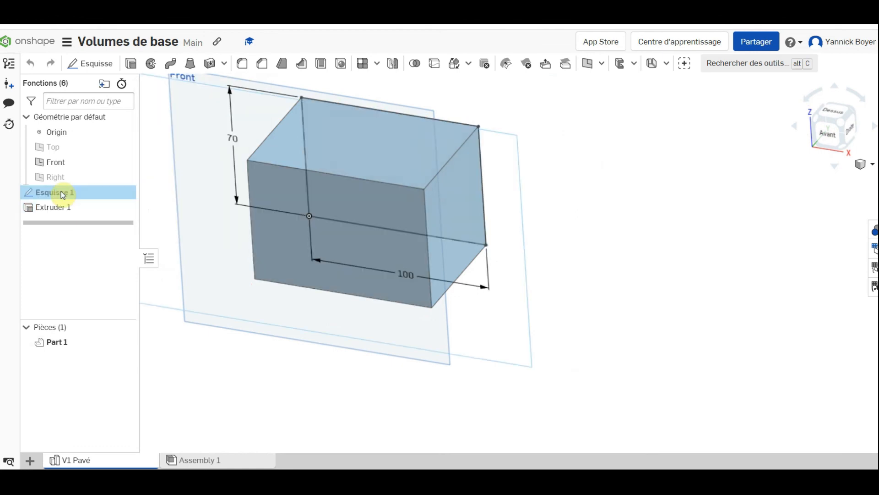
{"action": "double_click", "coordinate": [62, 192]}
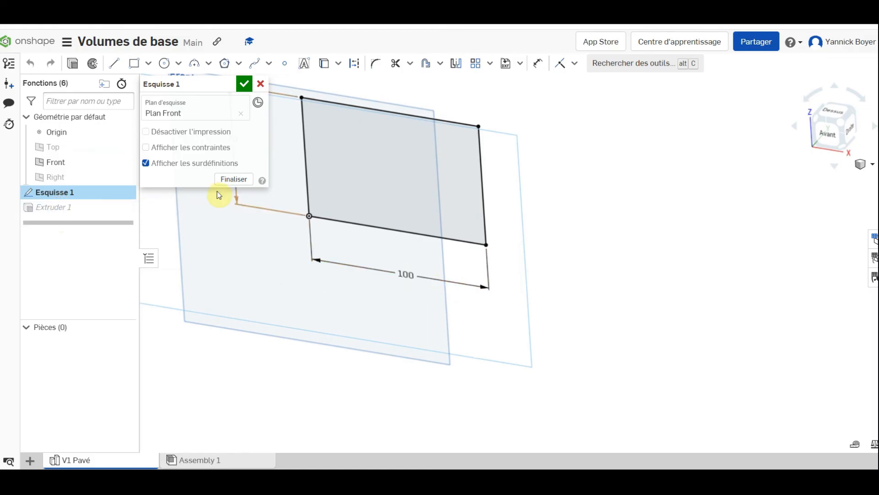
{"action": "left_click", "coordinate": [243, 83]}
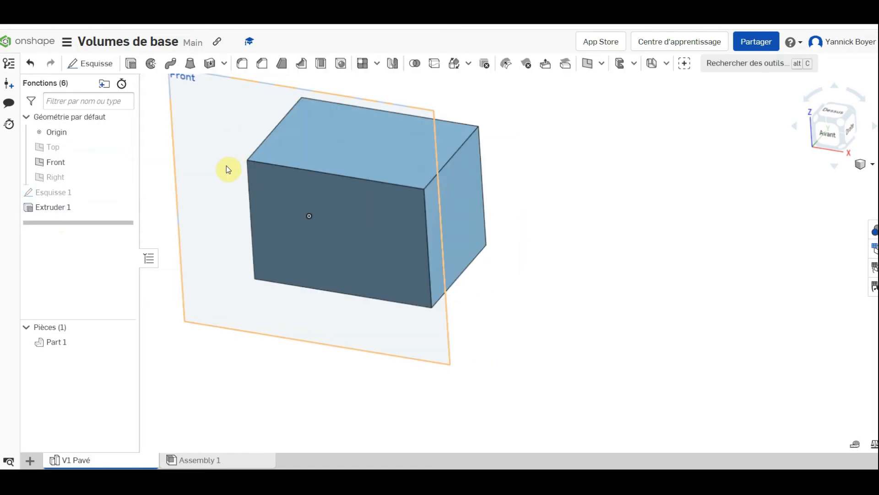